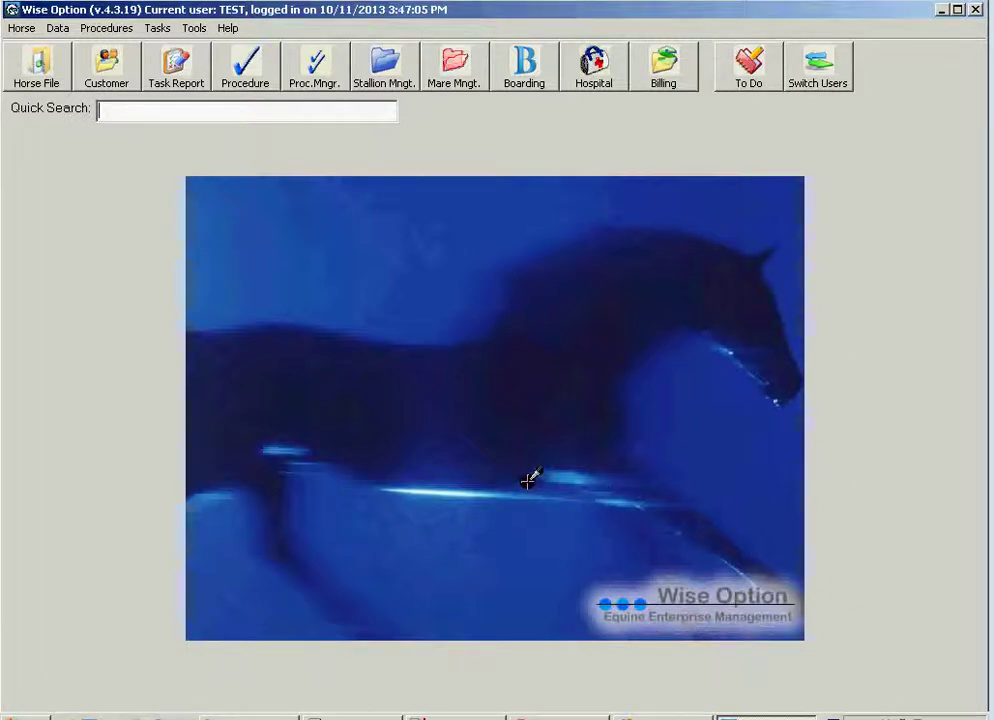
Open the general frozen semen inventory and select the 200-straw Hott Sudden 1/1/2000 batch.
left_click(404, 72)
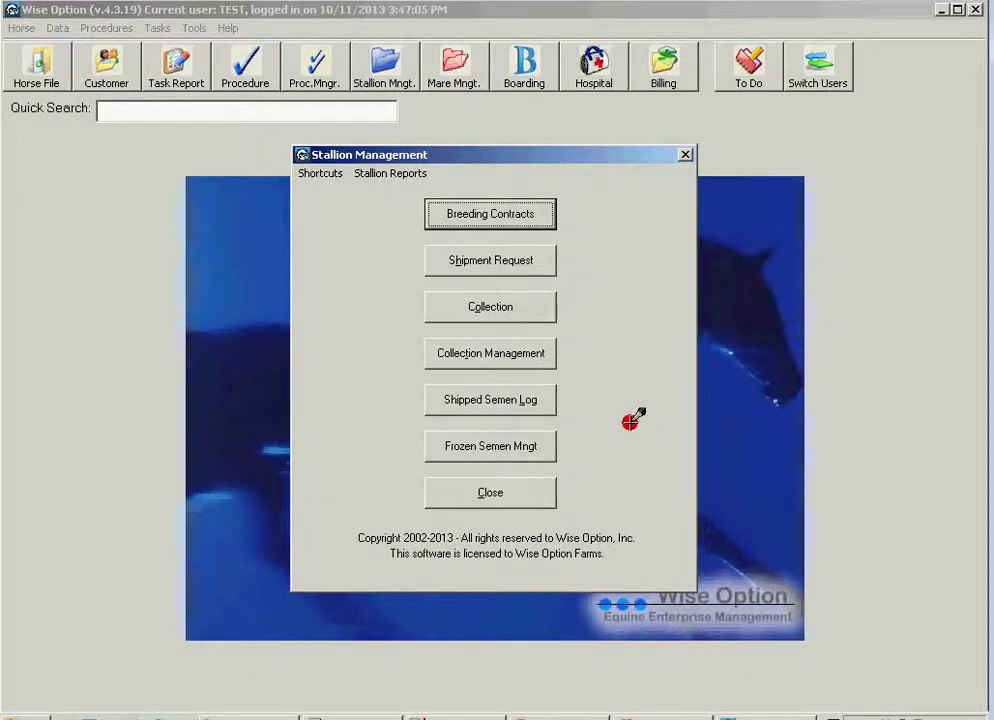
left_click(515, 446)
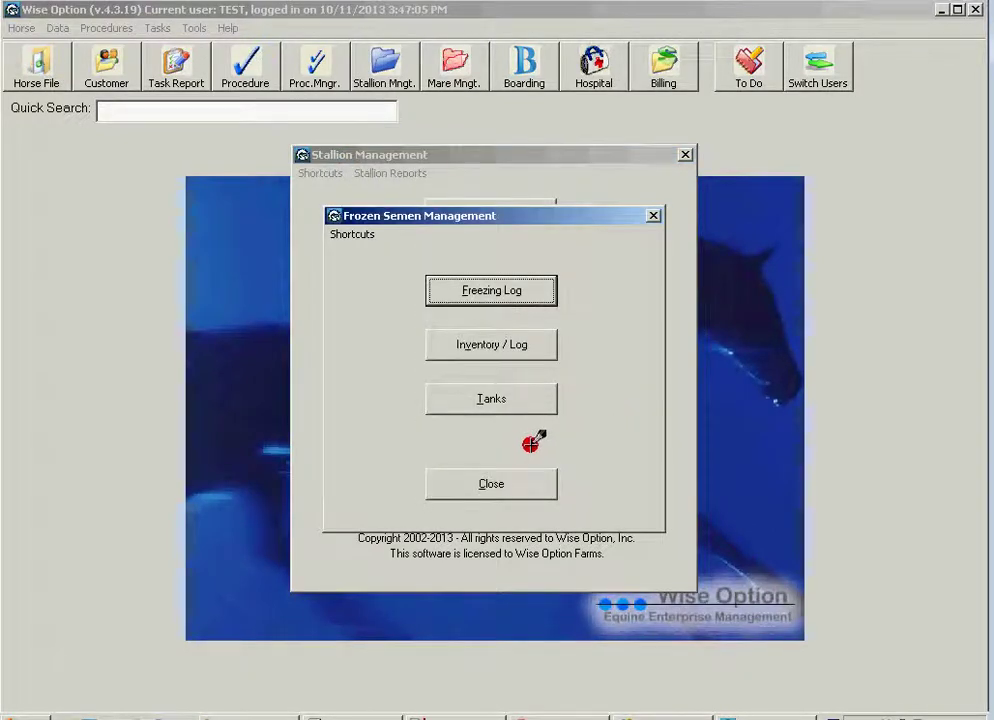
left_click(534, 346)
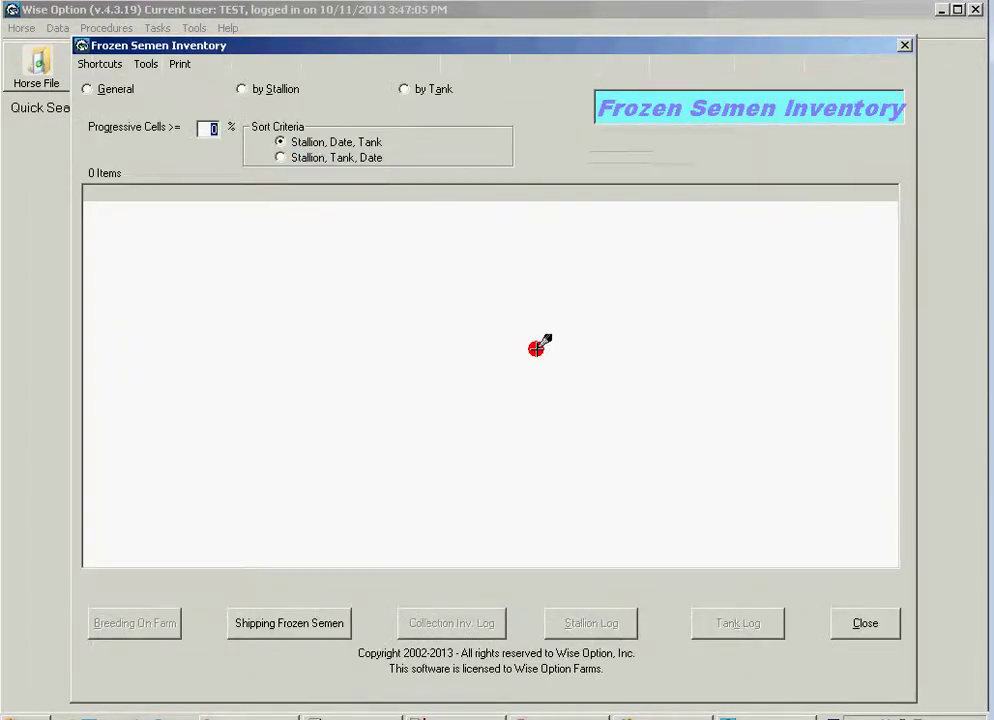
left_click(122, 90)
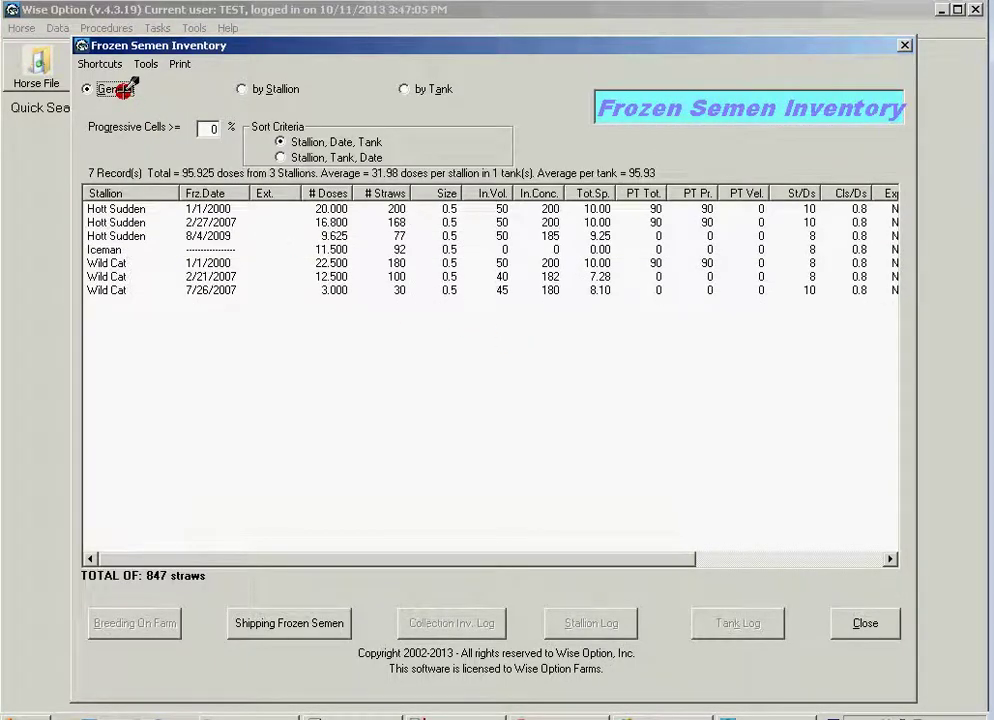
left_click(217, 208)
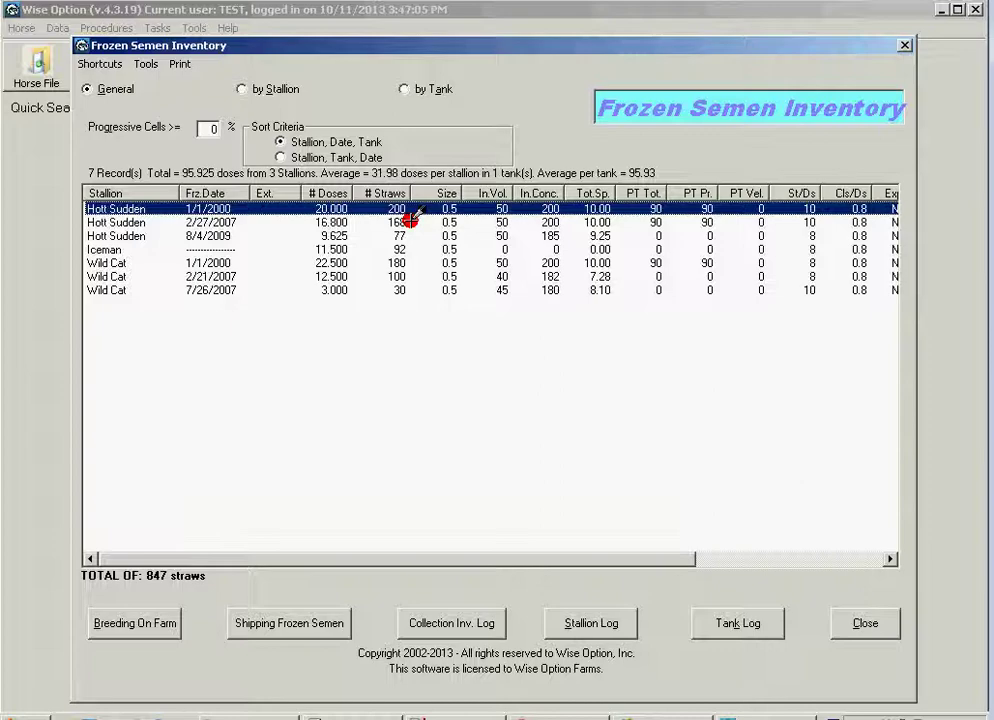
Create and save a new tank named 'BRZ Tank Part 01' with manufacturer MVE.
key("Escape")
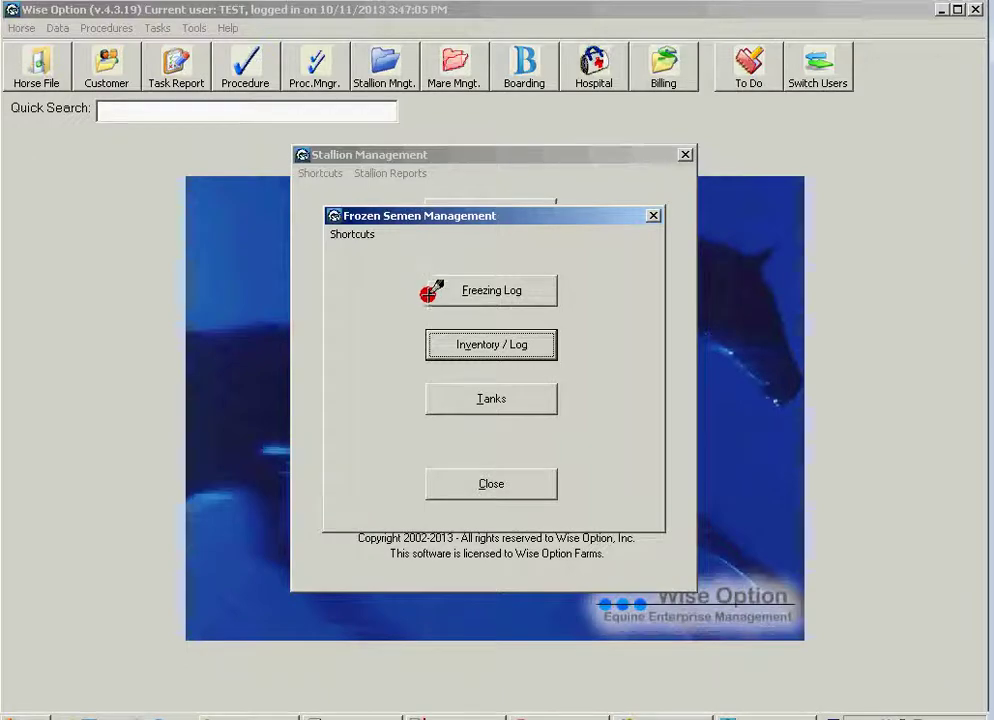
left_click(479, 398)
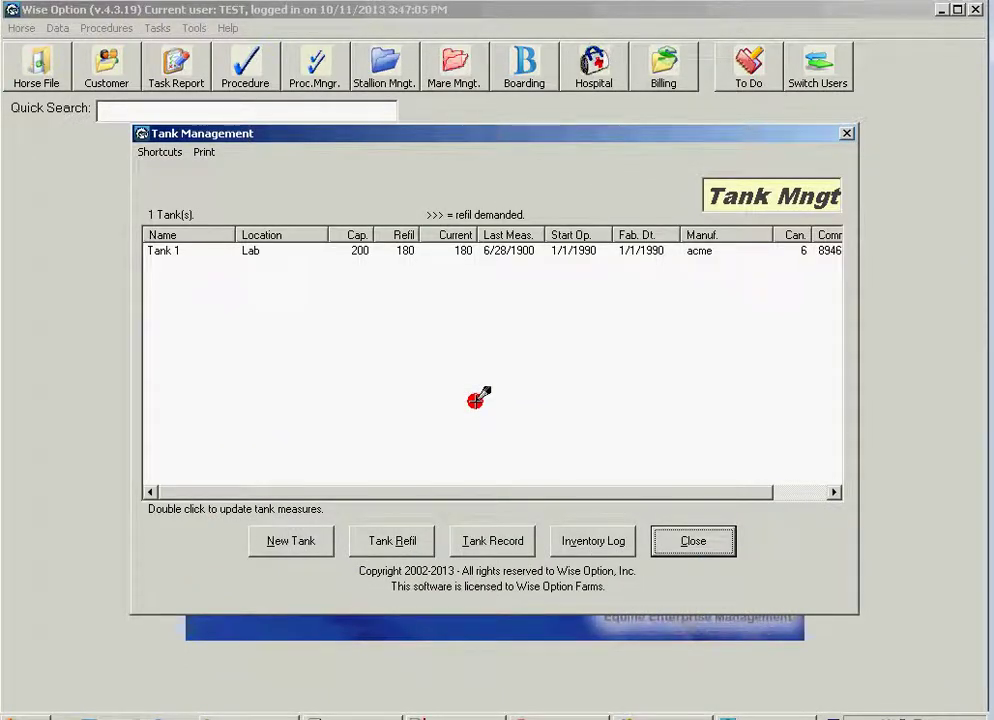
left_click(318, 536)
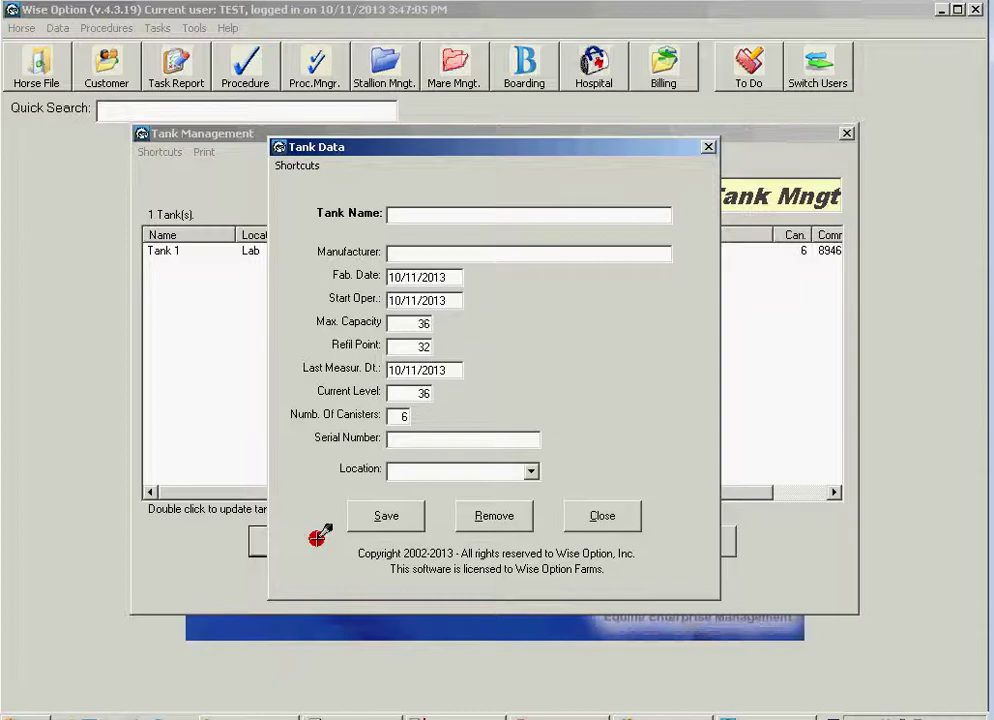
type("BRZ Tank Part p2\\")
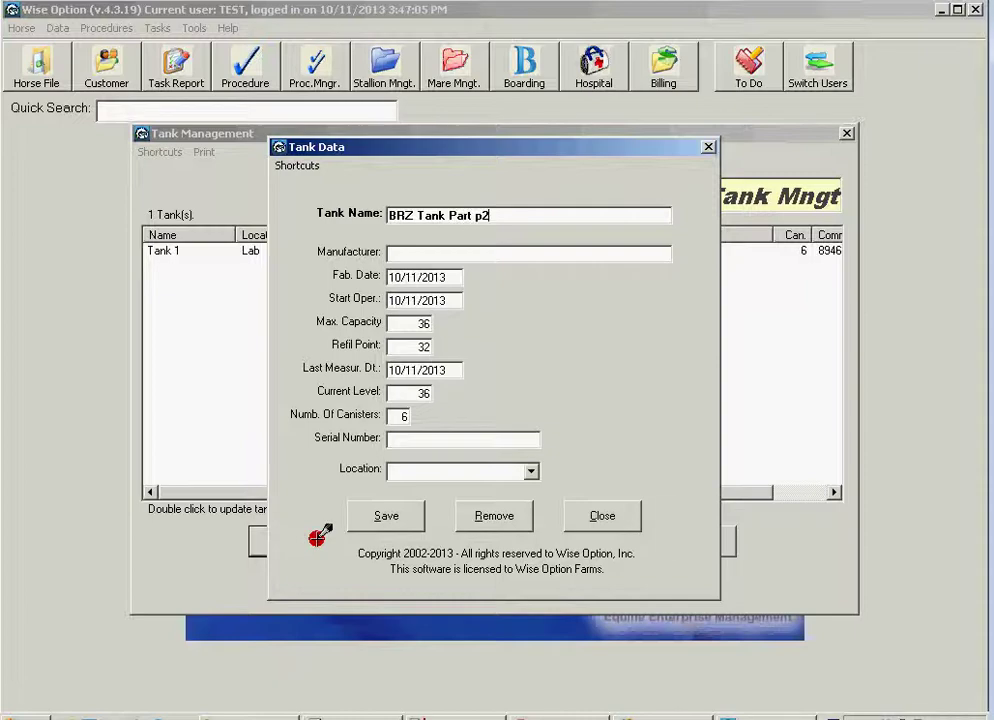
key("BackSpace")
key("BackSpace")
key("BackSpace")
type("01")
key("Tab")
type("MVE")
key("Tab")
key("Tab")
key("Tab")
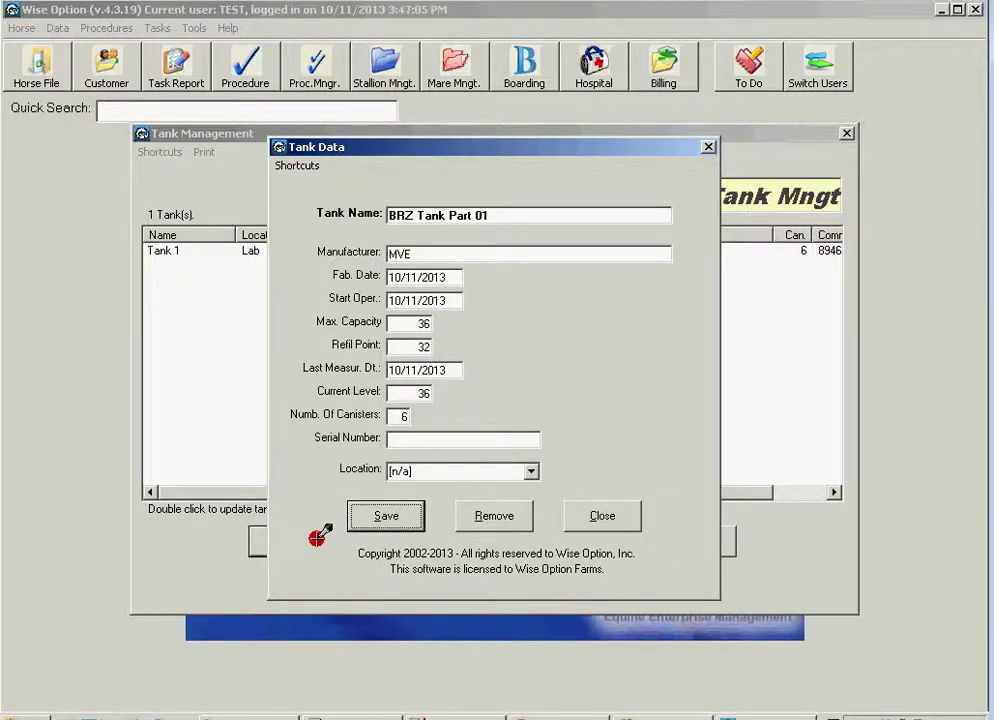
key("Return")
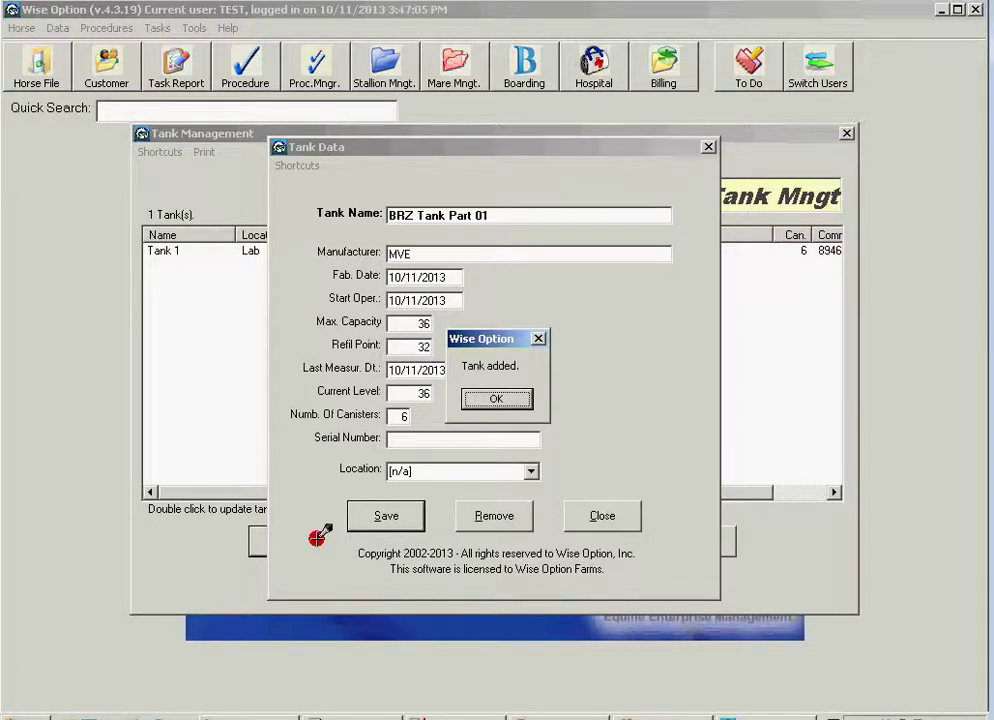
key("Return")
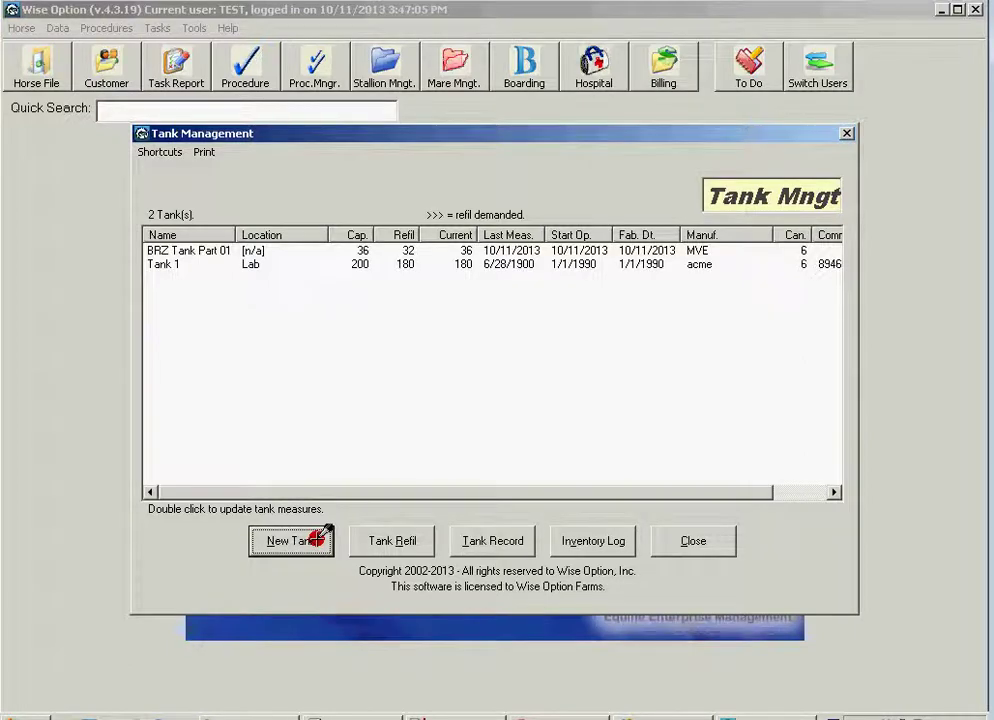
left_click(688, 540)
Reopen the general inventory and select the 200-straw Hott Sudden 1/1/2000 batch.
left_click(512, 345)
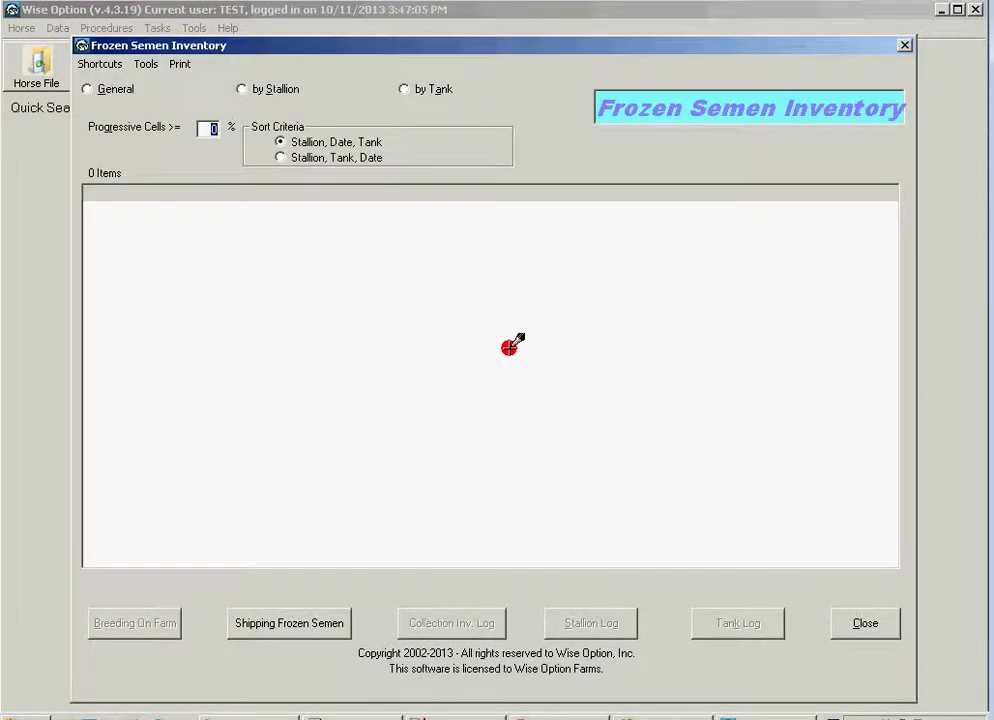
left_click(103, 86)
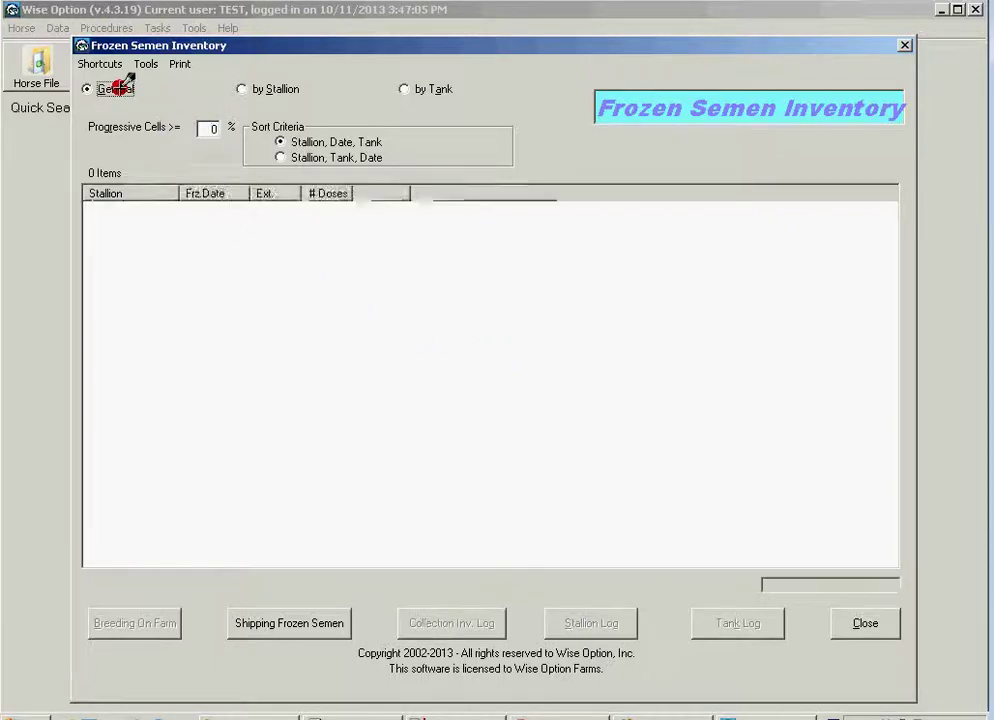
left_click(130, 207)
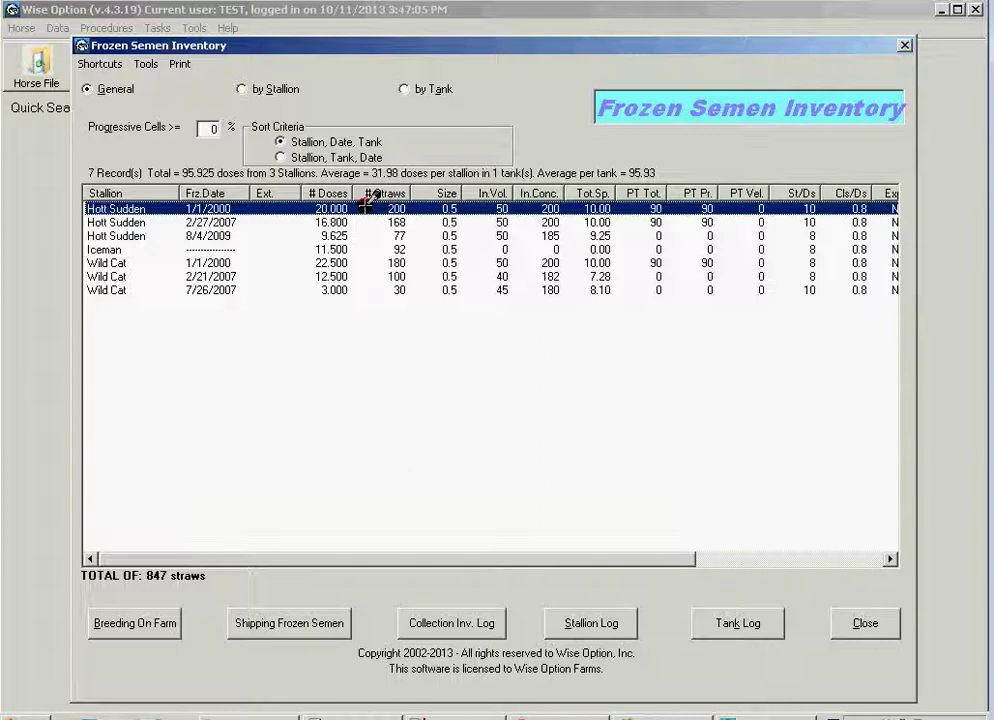
left_click(150, 66)
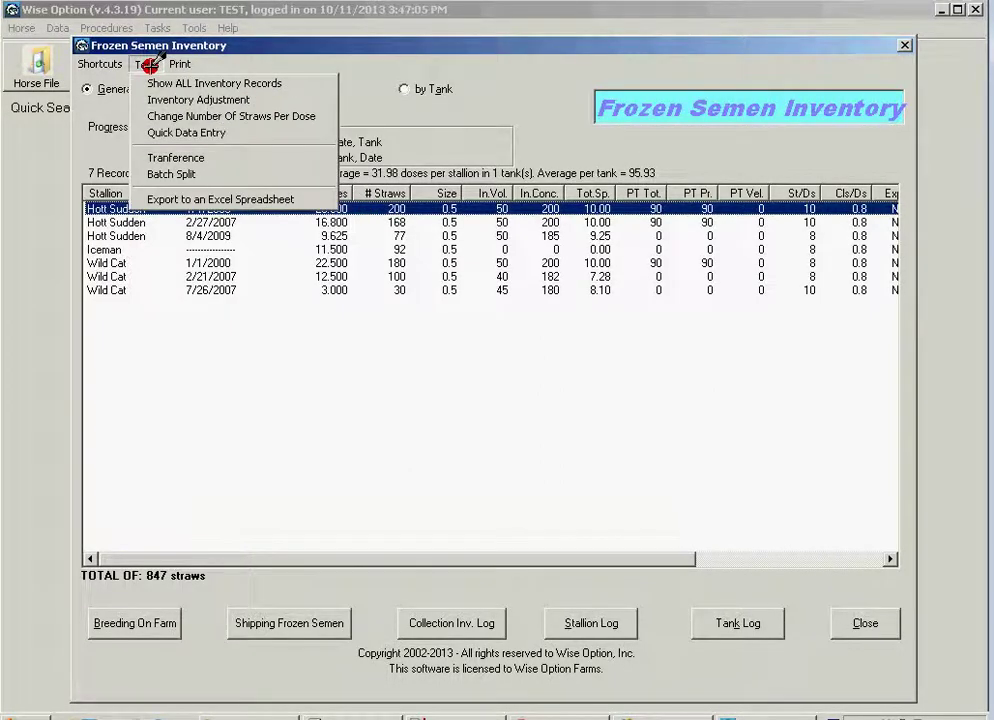
Set up a split of 50 straws into tank BRZ Tank Part 01, location 'top'.
left_click(188, 174)
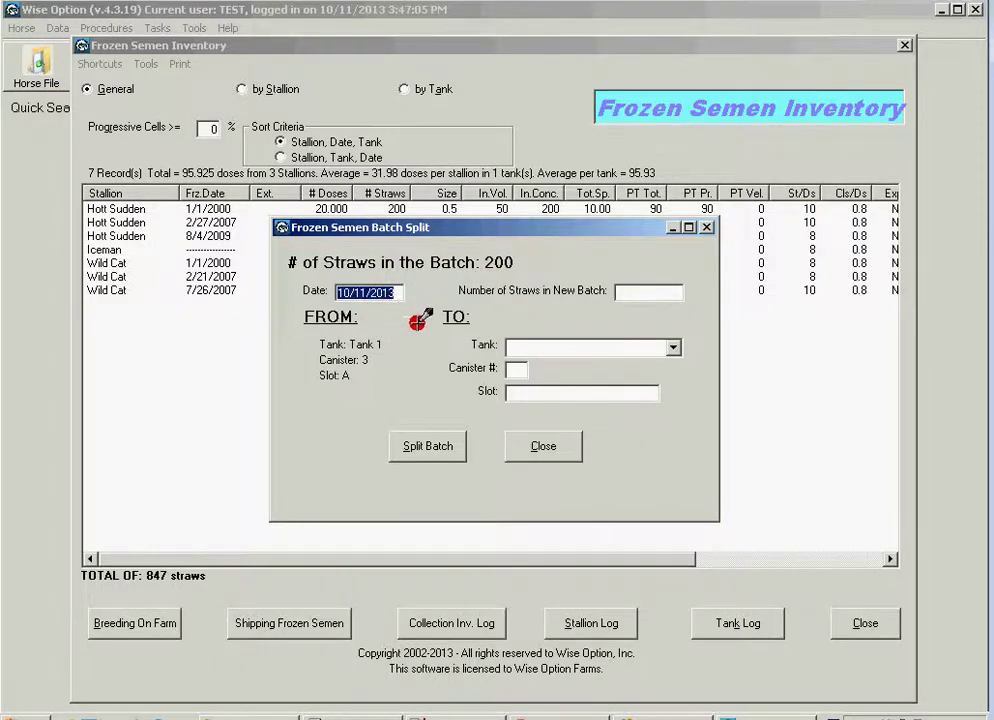
left_click(640, 292)
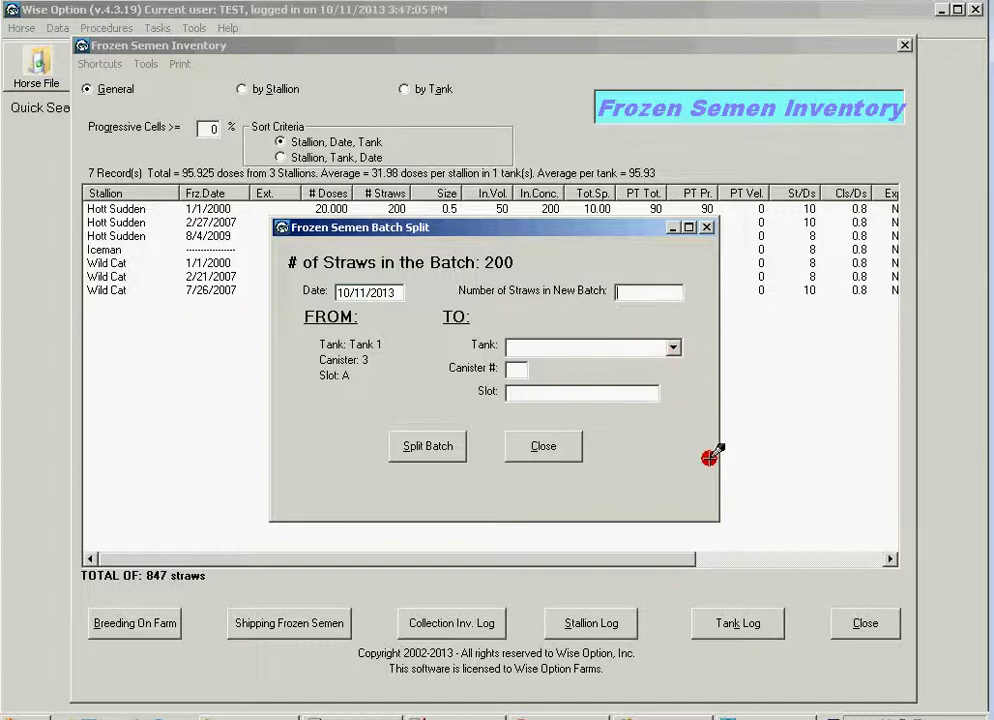
type("50")
left_click(676, 346)
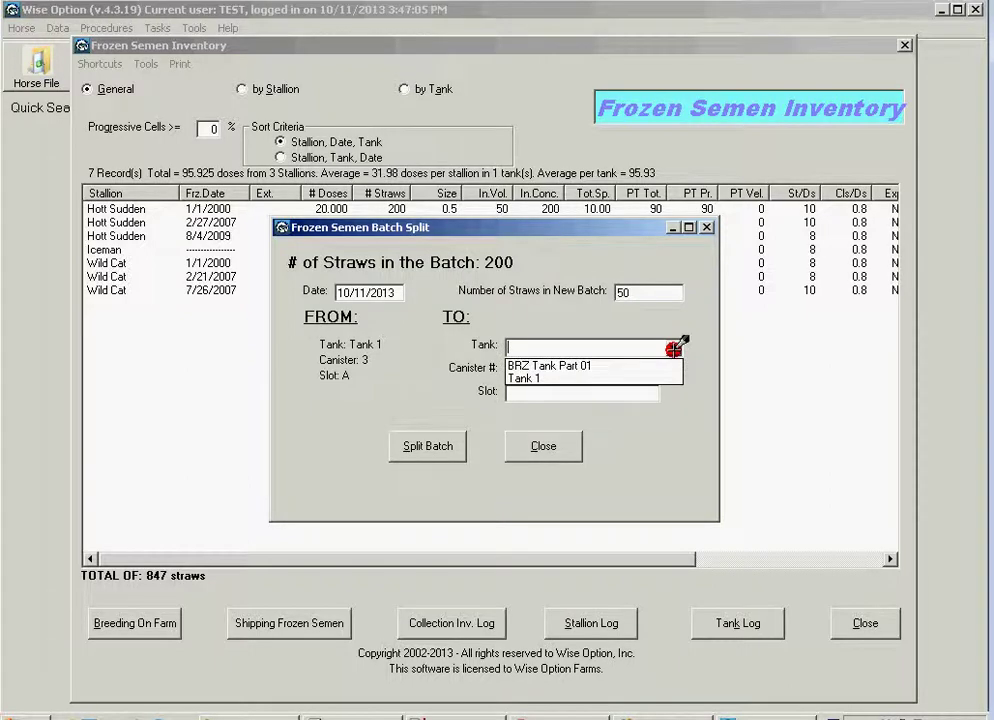
left_click(580, 366)
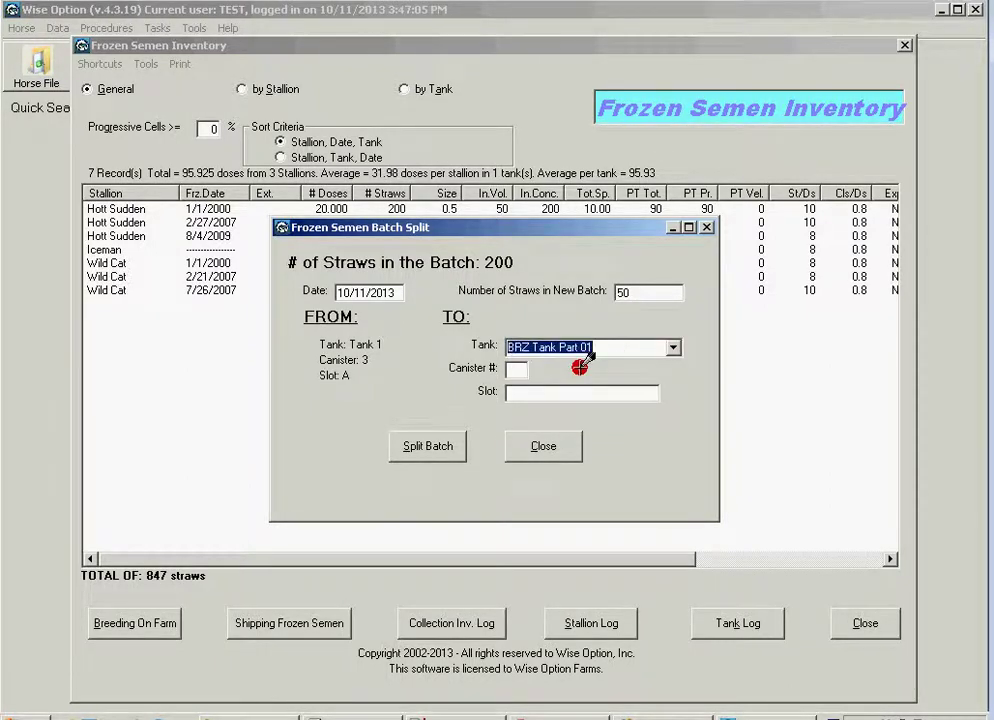
left_click(518, 370)
type("1")
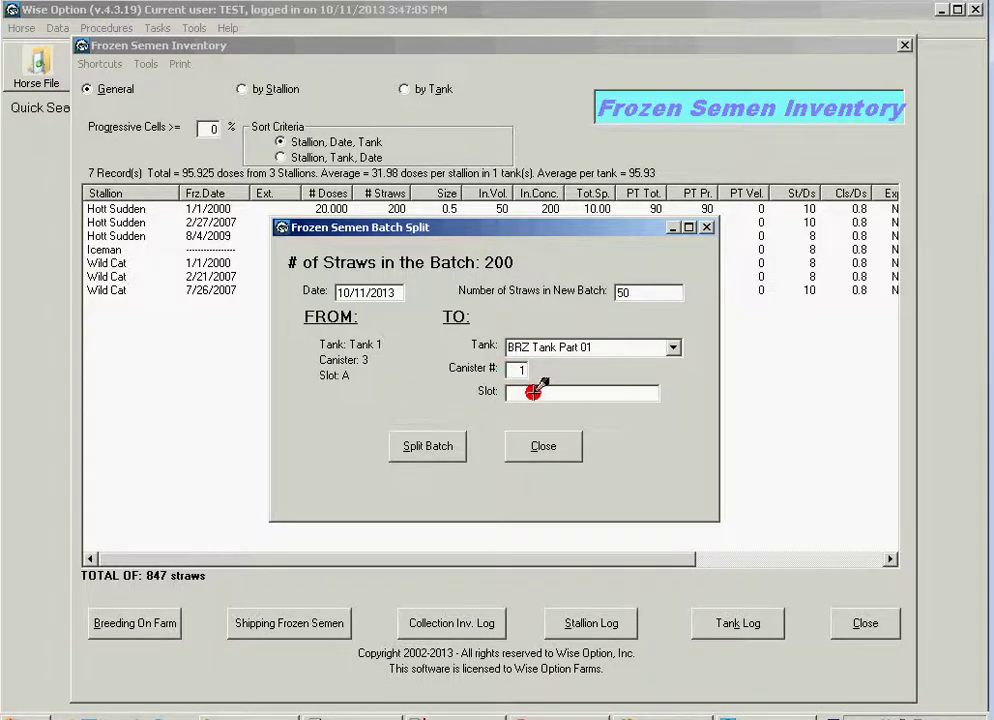
type("11")
key("BackSpace")
key("BackSpace")
type("top")
Carry out the batch split, confirming both prompts and acknowledging the completion message.
left_click(431, 445)
left_click(455, 408)
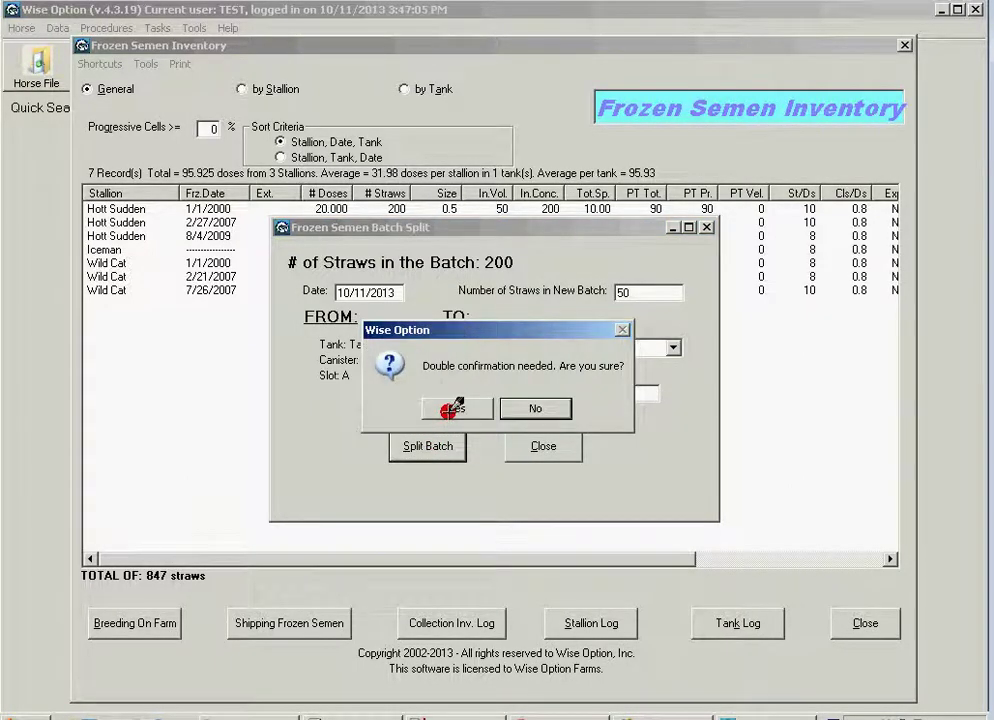
left_click(453, 406)
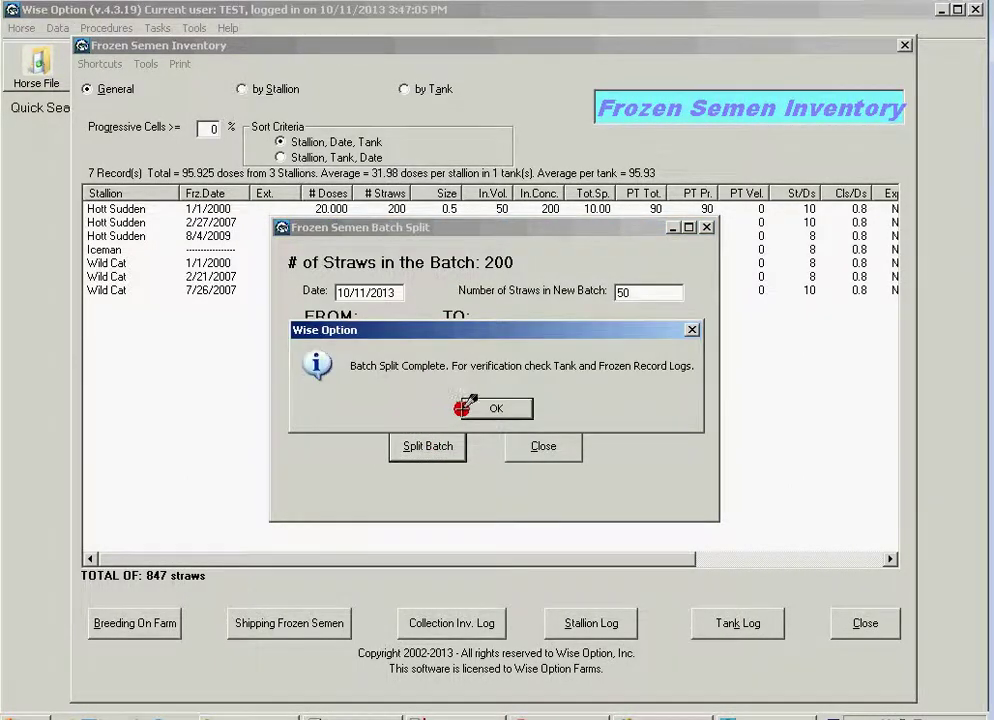
left_click(479, 405)
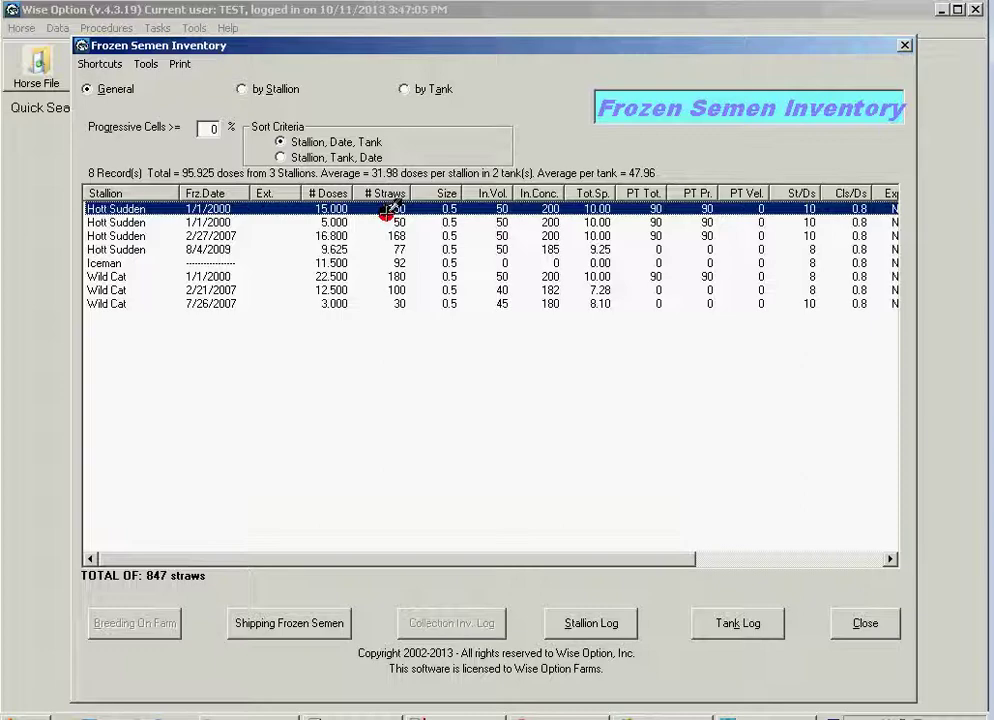
left_click(215, 222)
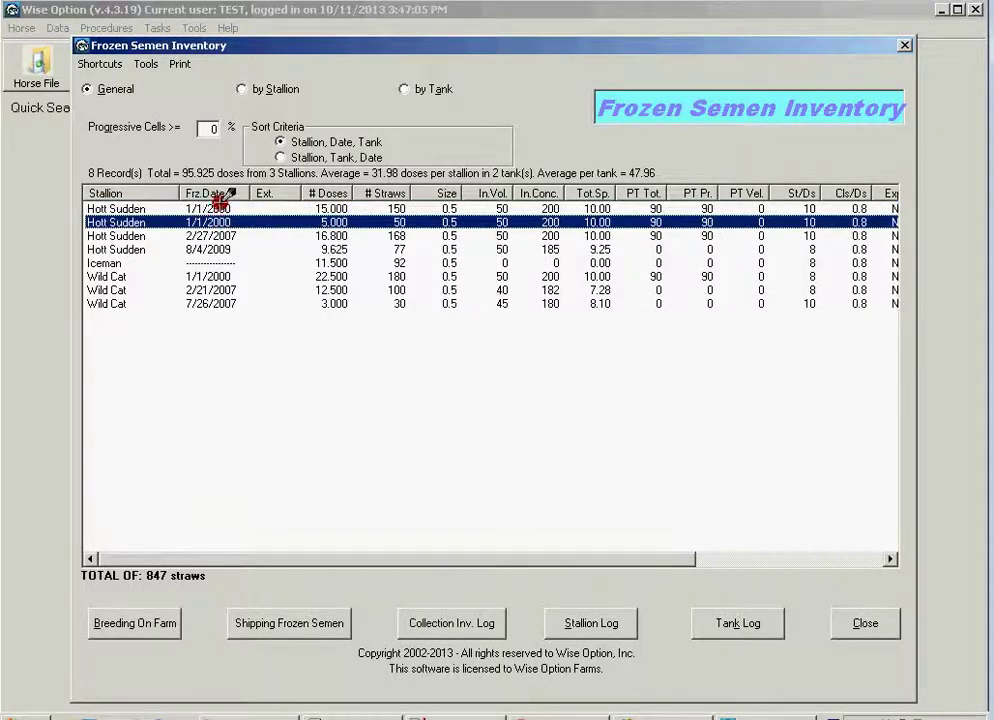
left_click(220, 207)
left_click(224, 221)
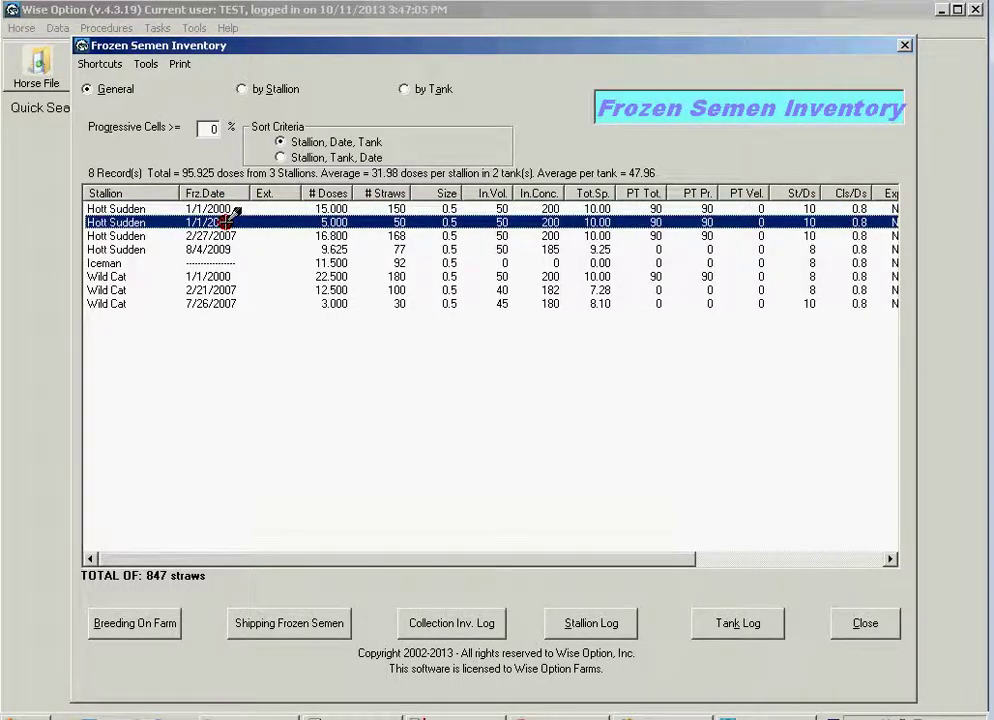
left_click(325, 208)
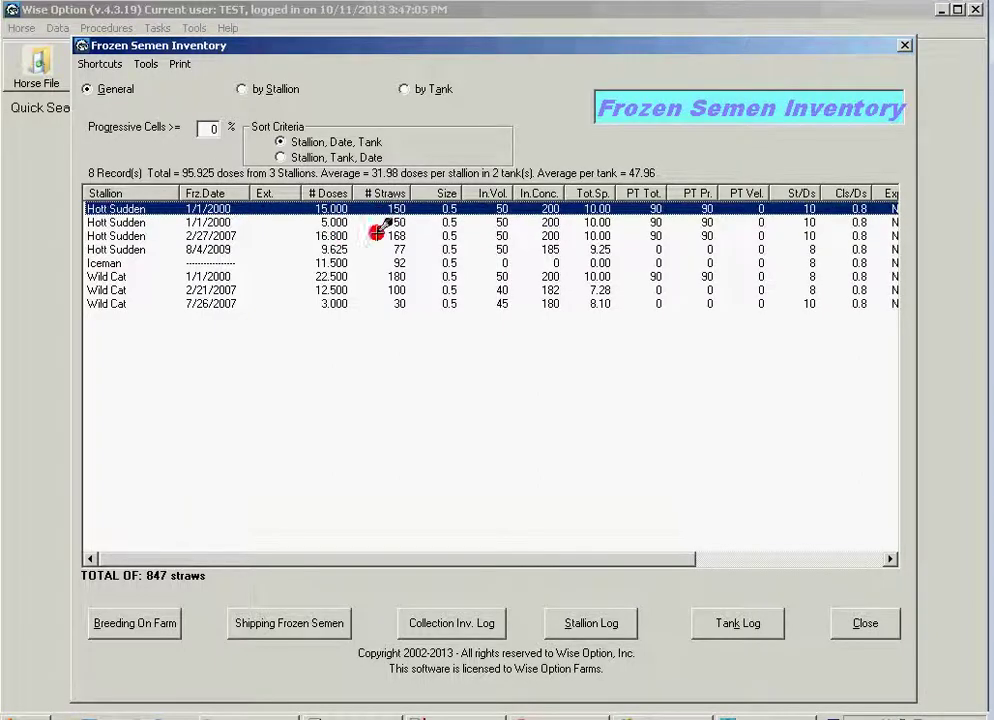
left_click(402, 222)
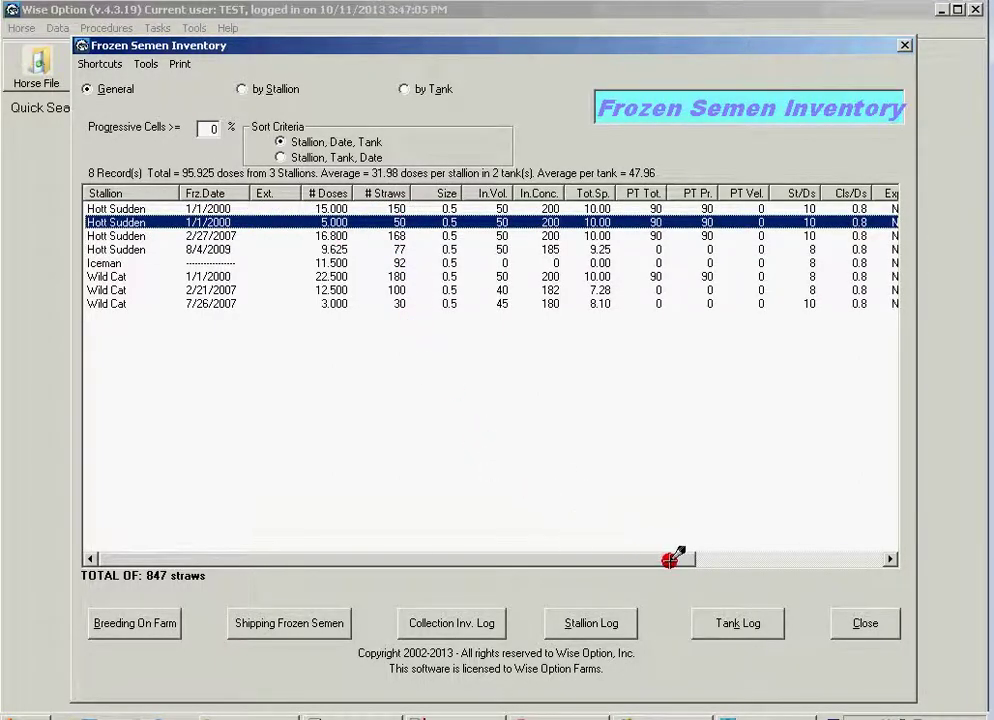
left_click_drag(672, 556, 894, 560)
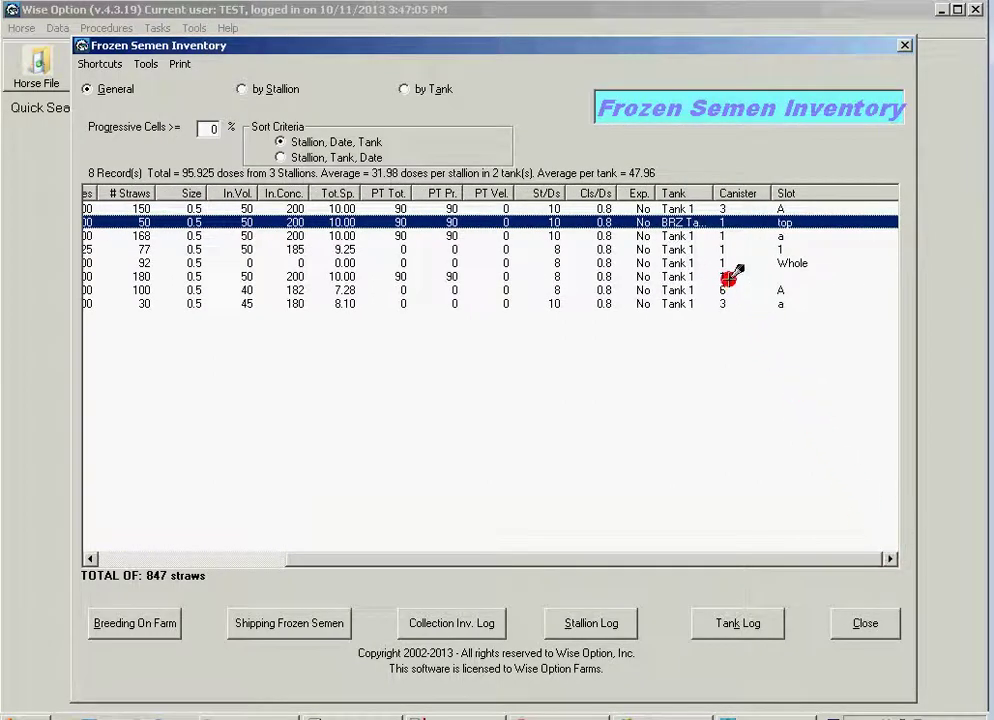
left_click(697, 207)
left_click(695, 221)
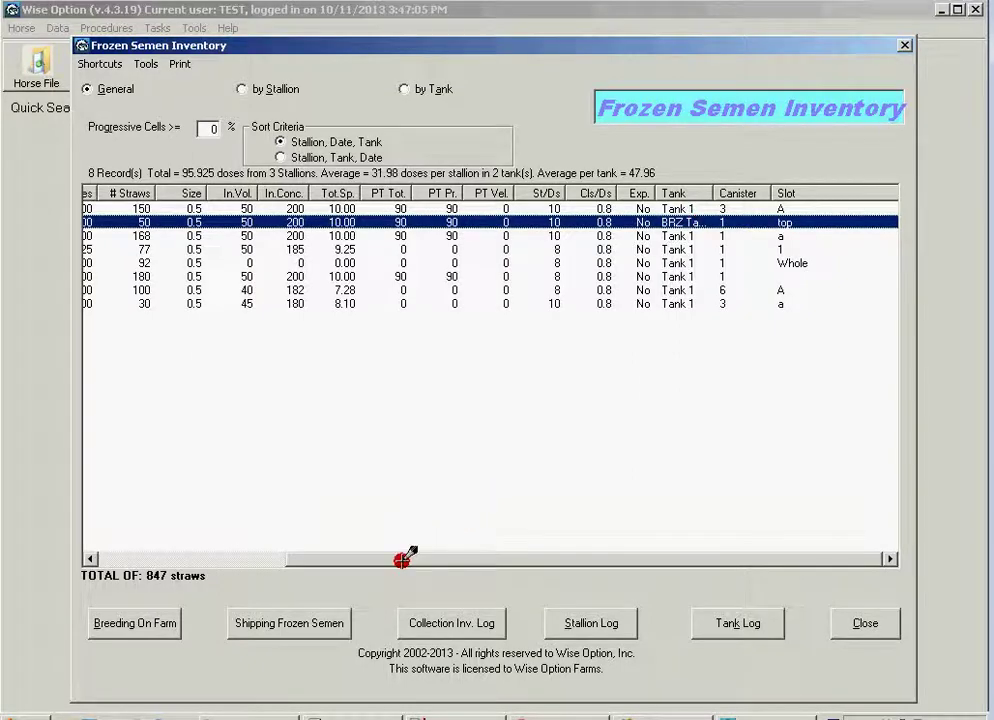
left_click_drag(406, 559, 213, 565)
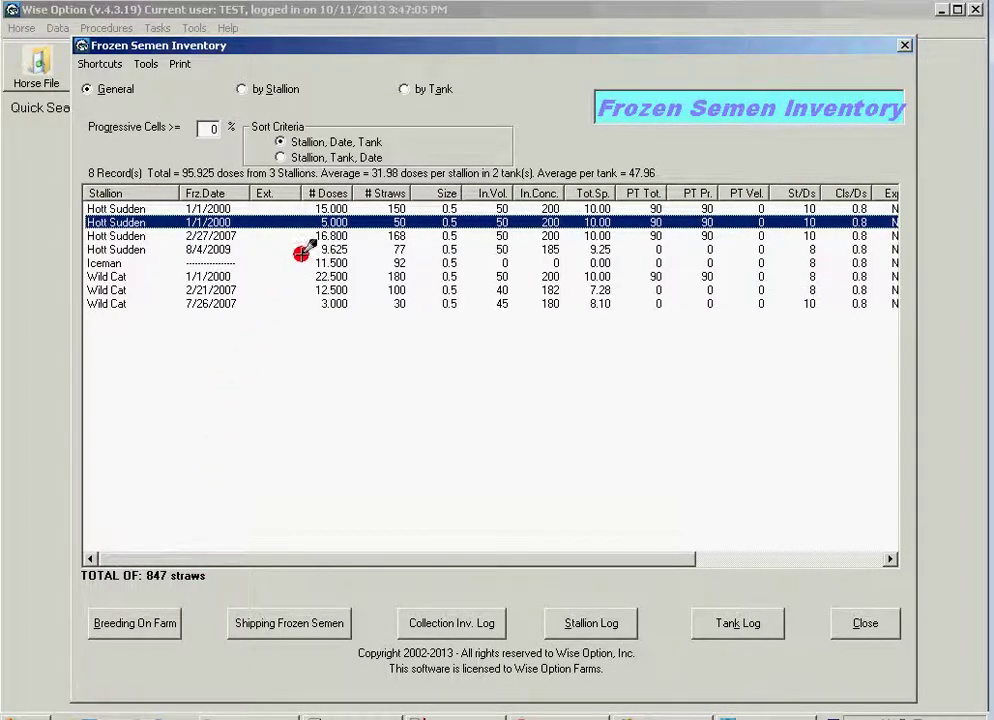
left_click(233, 207)
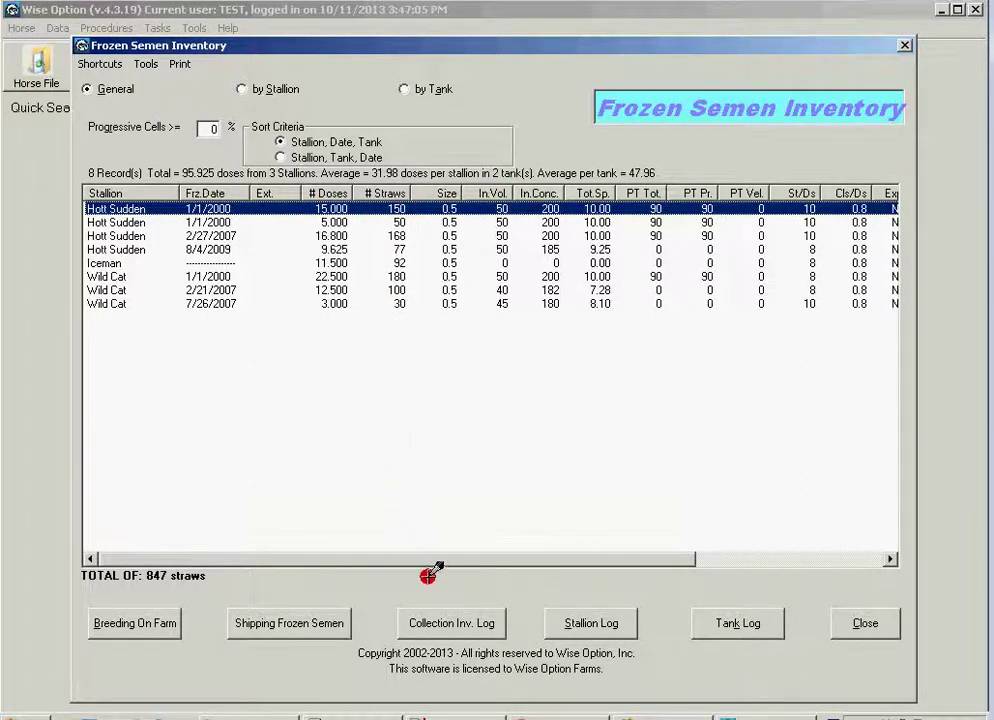
left_click(479, 622)
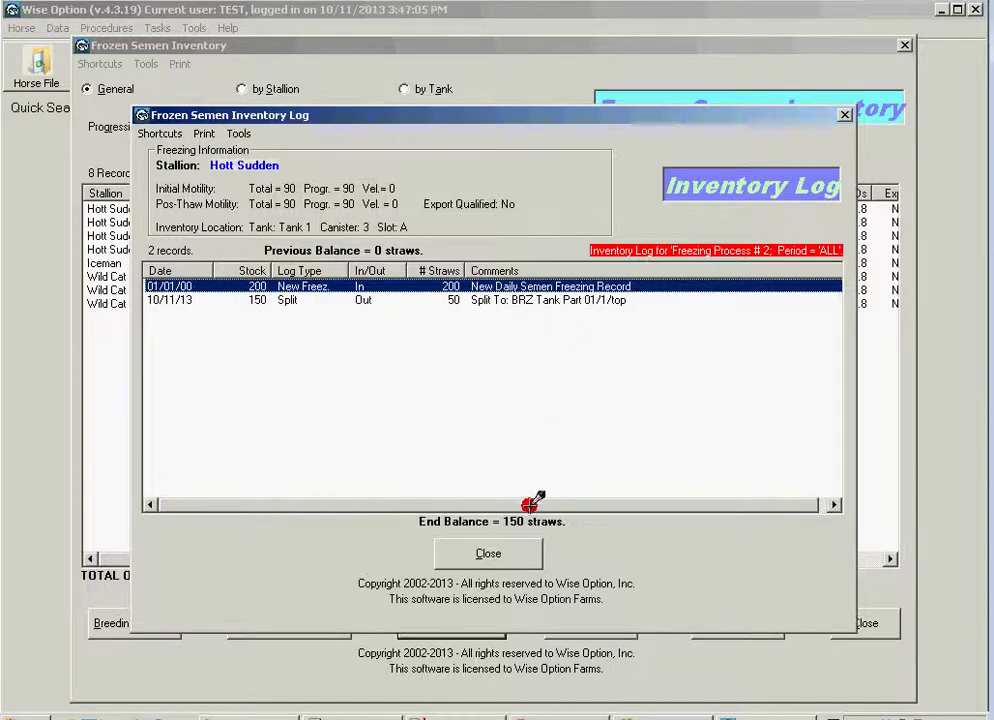
left_click(502, 551)
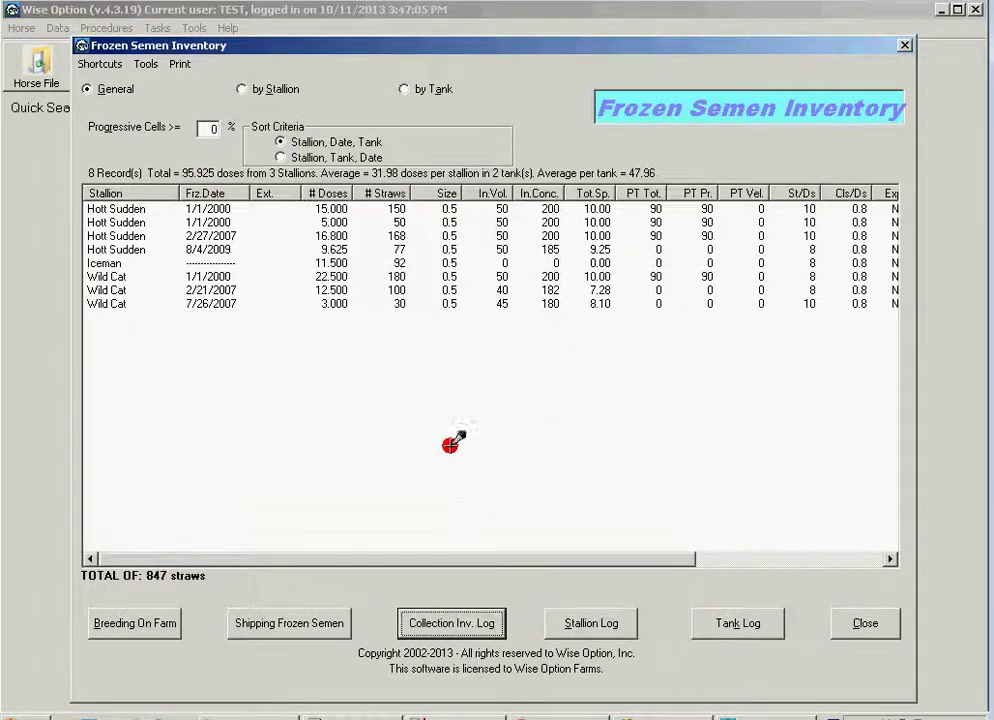
left_click(400, 222)
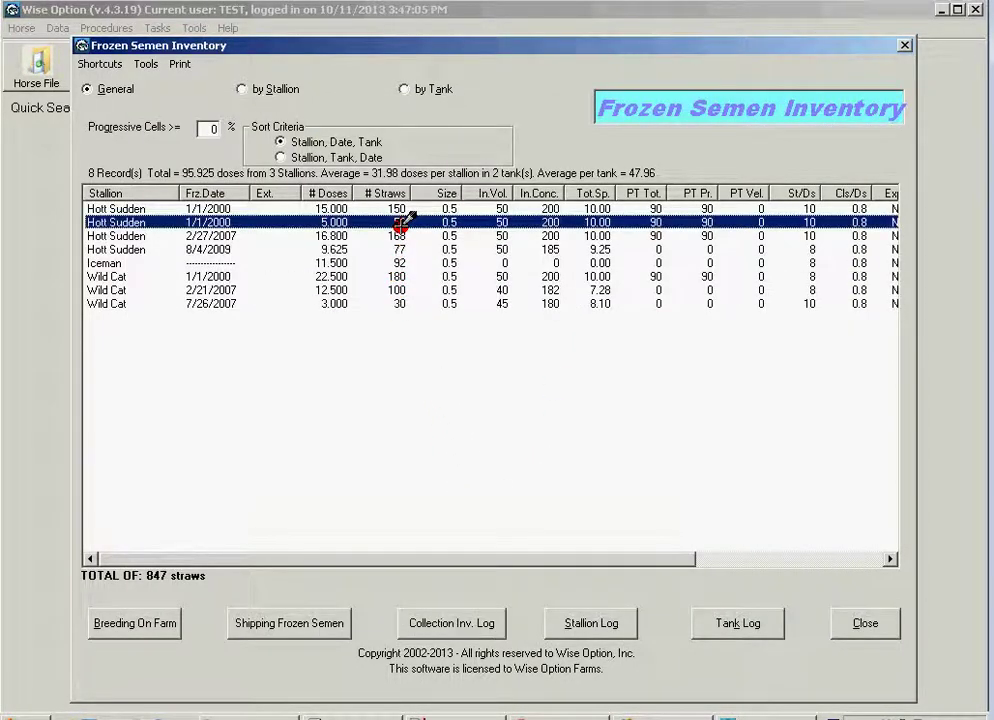
left_click(485, 621)
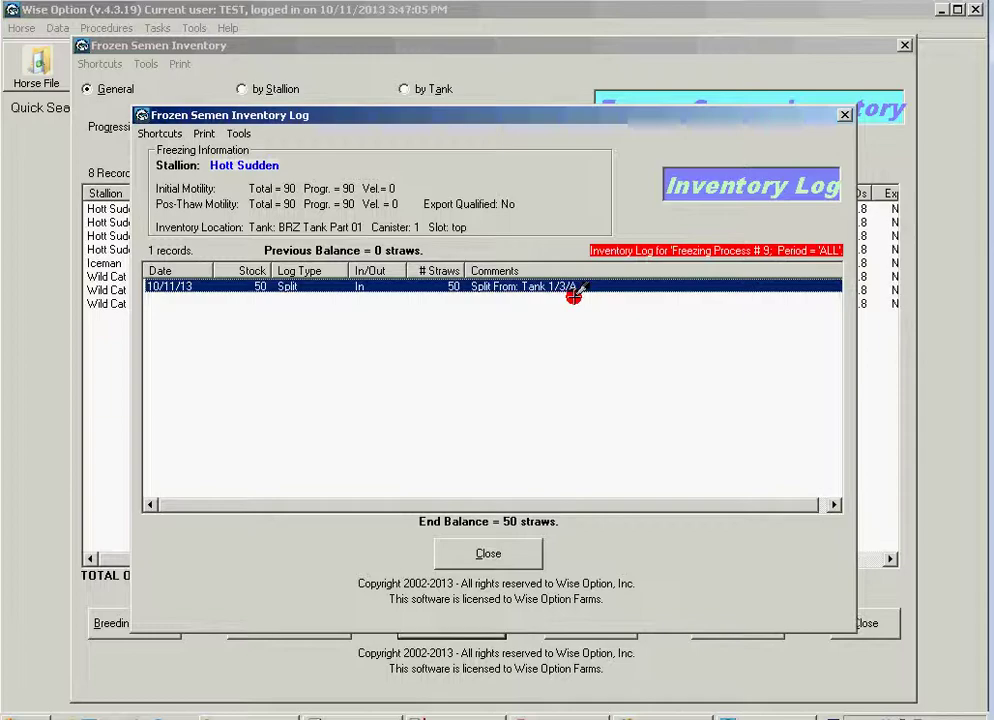
left_click(488, 553)
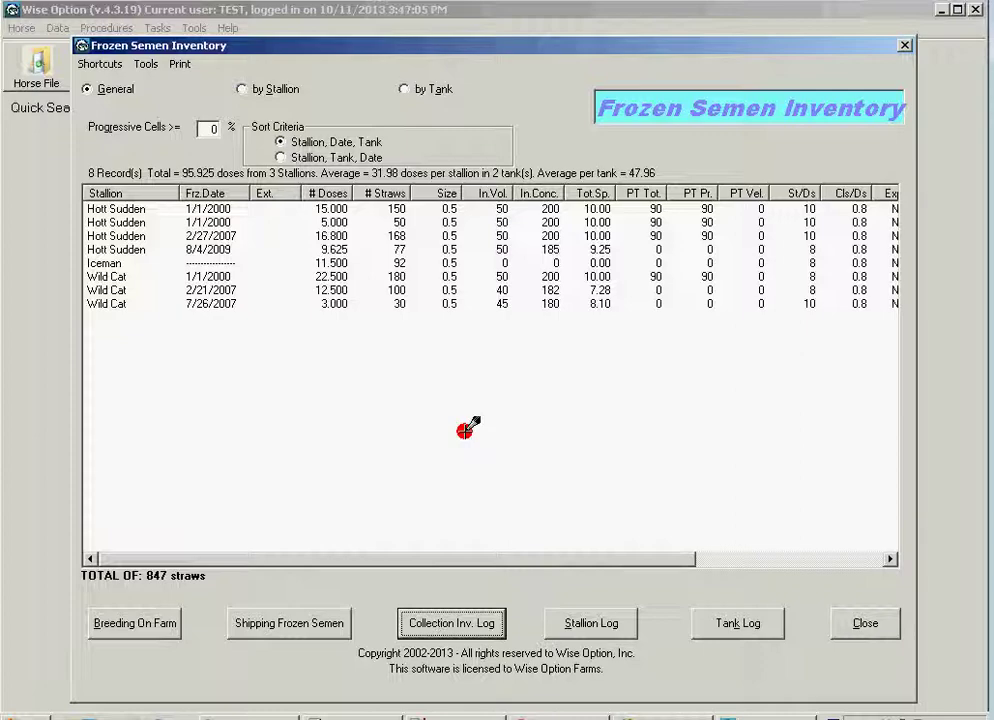
left_click(398, 222)
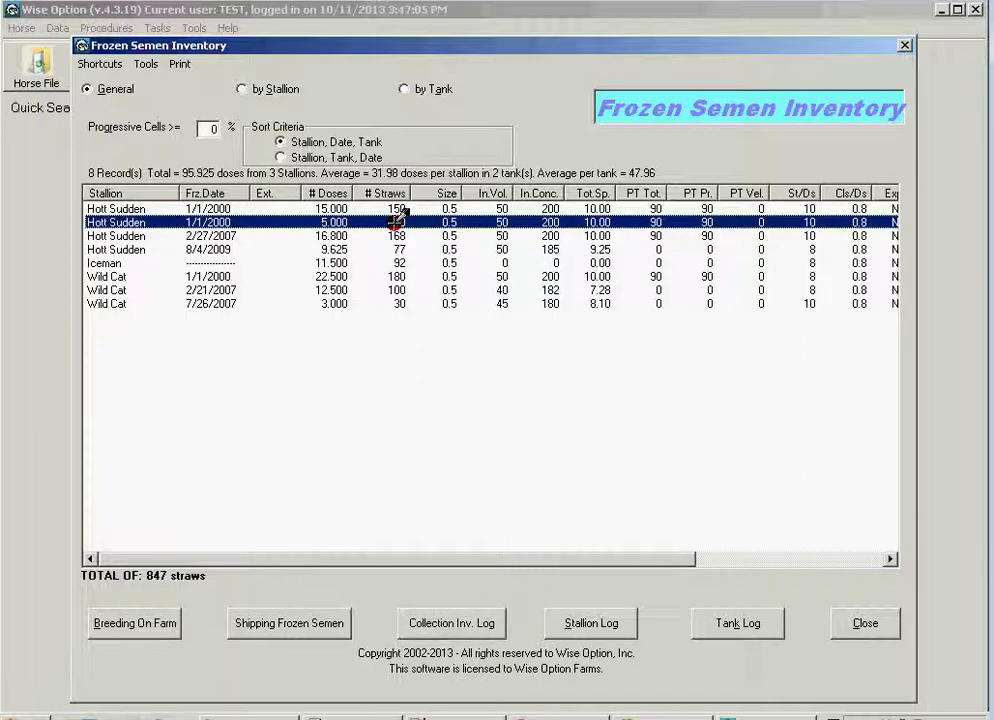
left_click(140, 624)
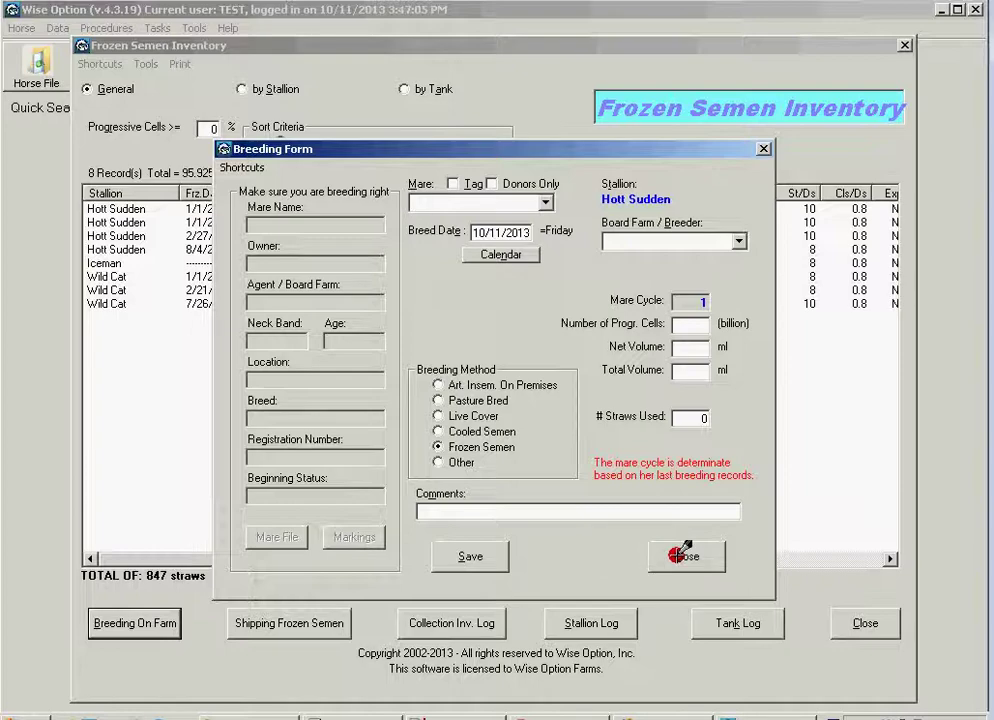
left_click(683, 555)
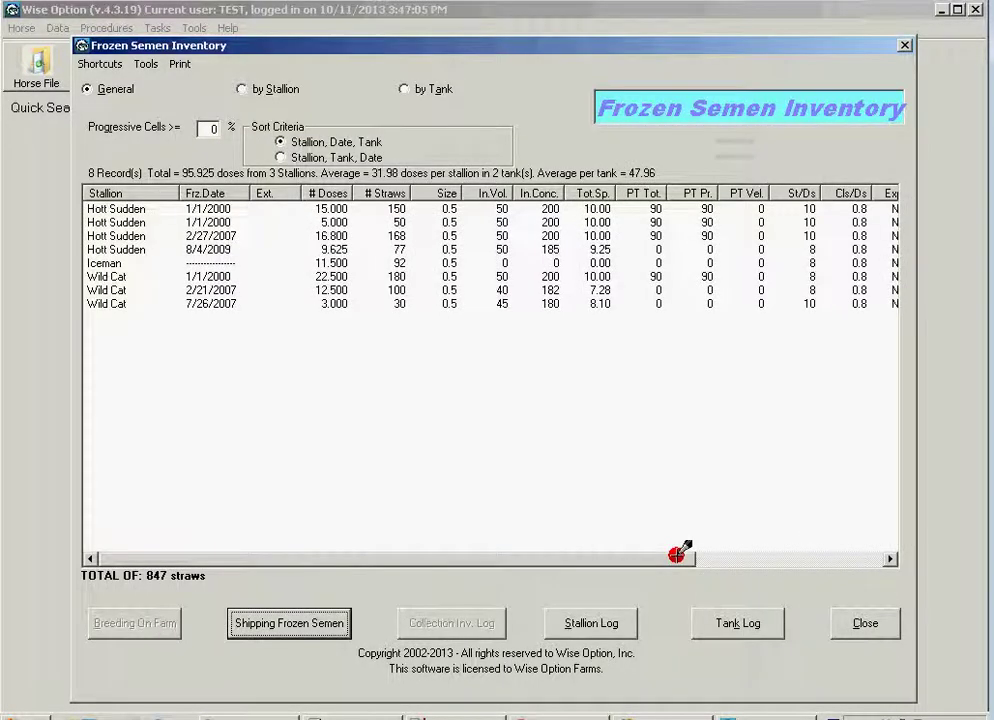
Close the Frozen Semen Inventory, Frozen Semen Management and Stallion Management windows.
left_click(841, 620)
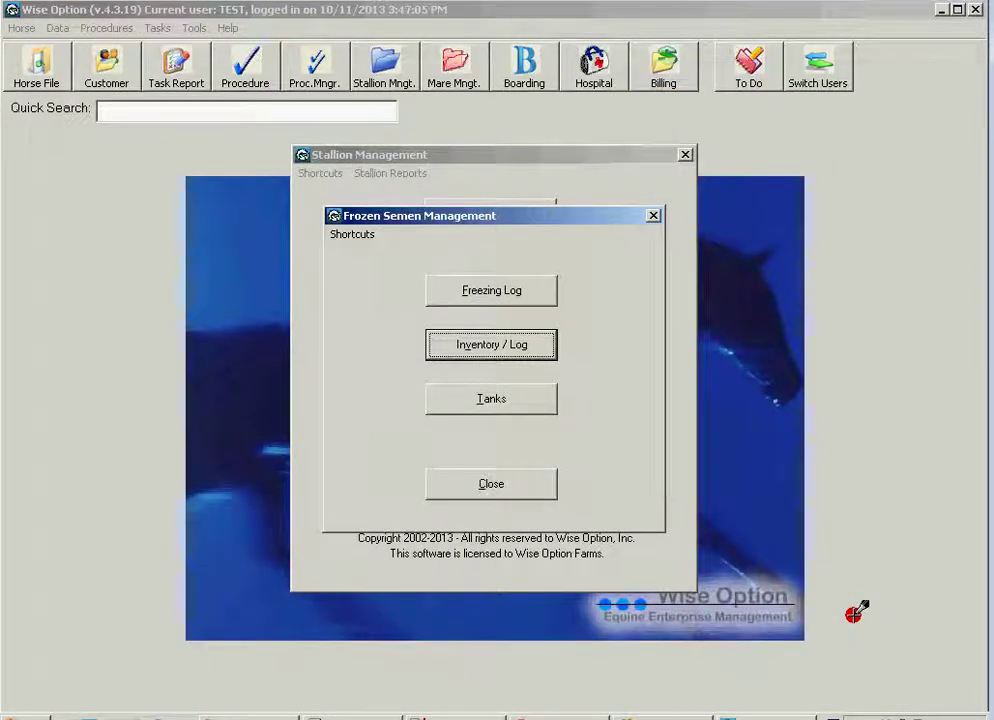
left_click(535, 484)
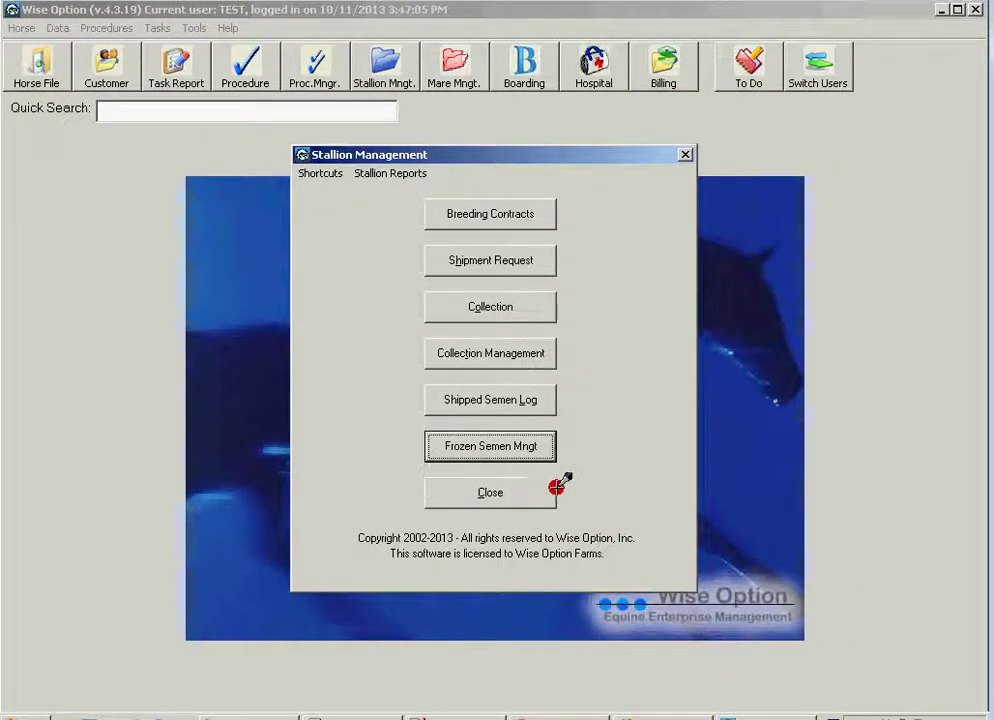
left_click(540, 490)
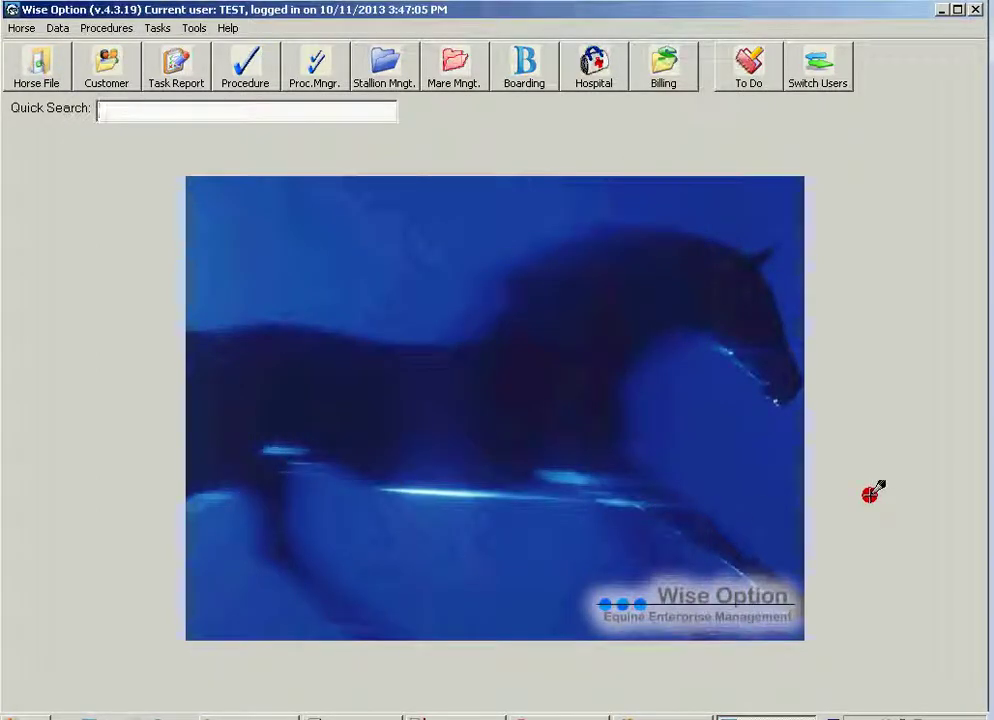